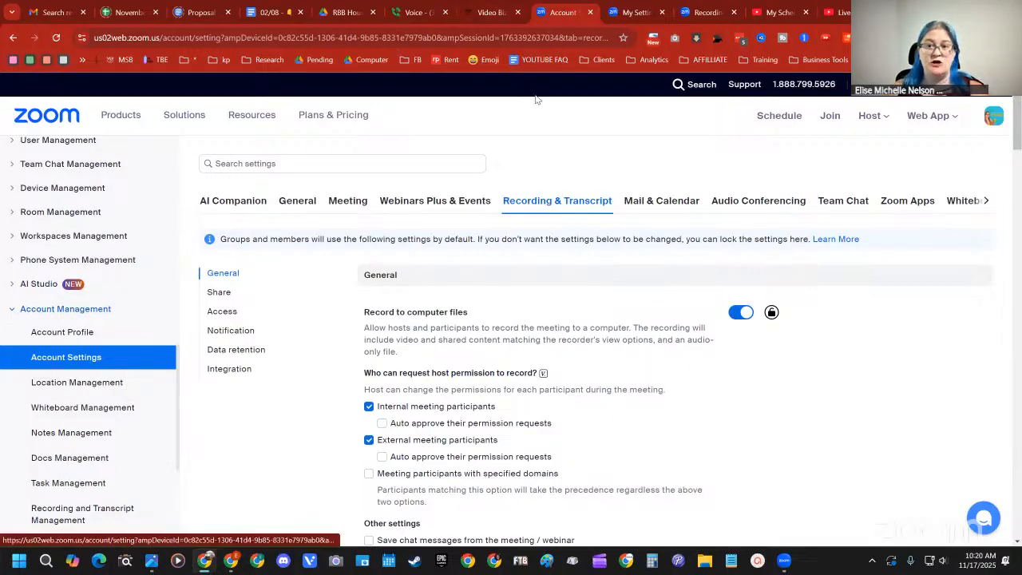
Compare the account-level Recording & Transcript settings with the personal Recording settings.
{"action": "left_click", "coordinate": [635, 13]}
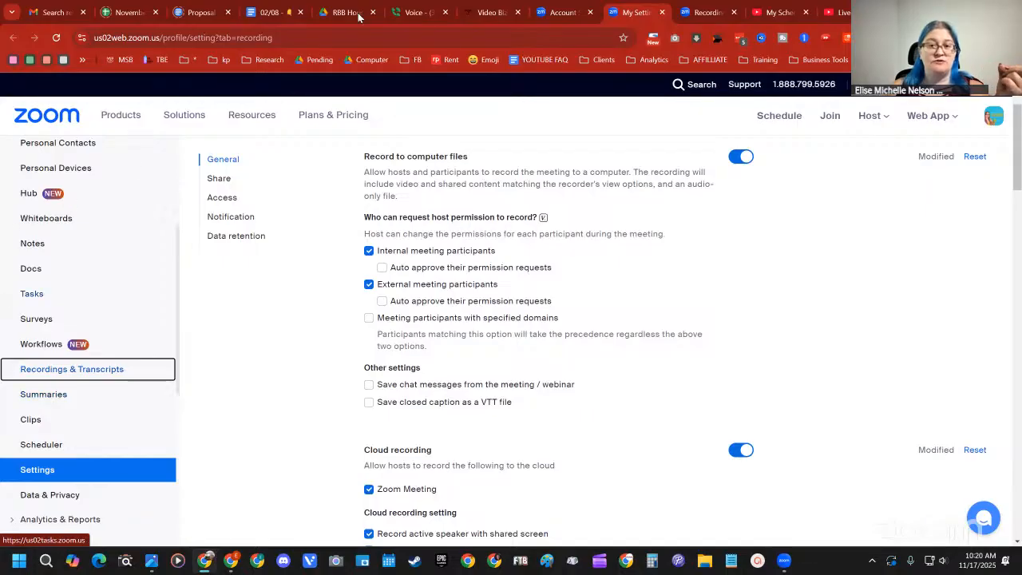
{"action": "left_click", "coordinate": [560, 12]}
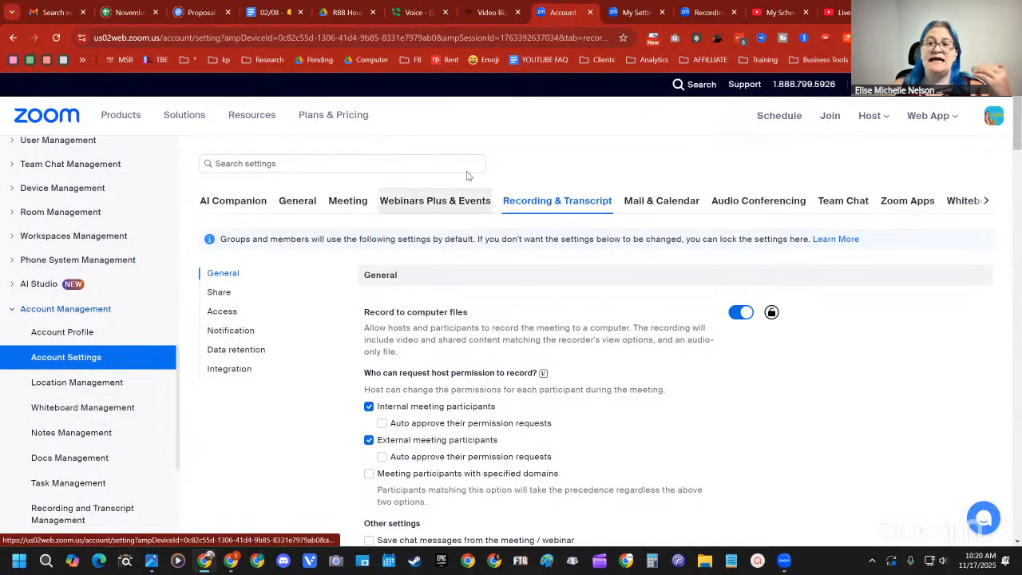
{"action": "left_click", "coordinate": [639, 12]}
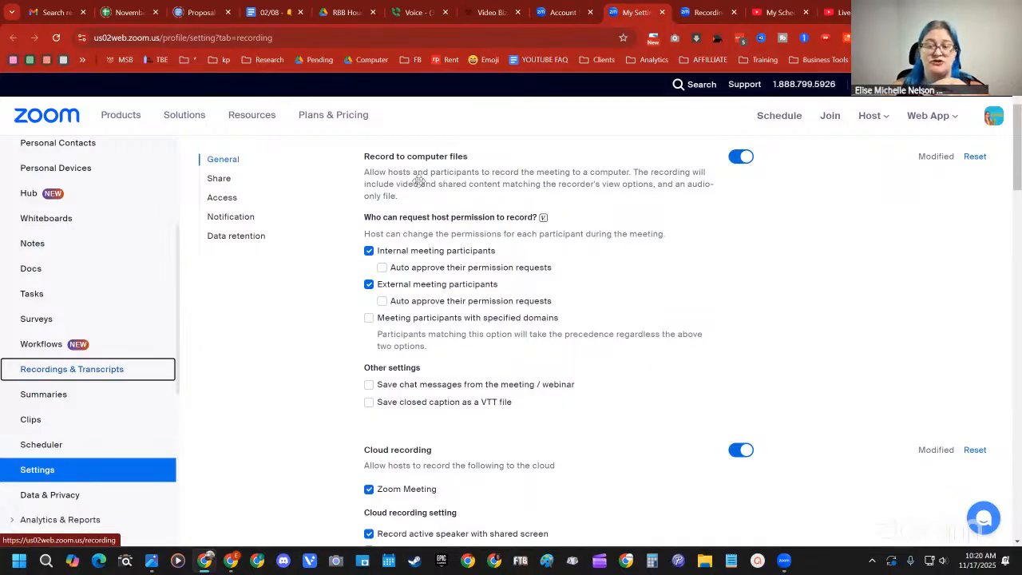
{"action": "left_click", "coordinate": [593, 141]}
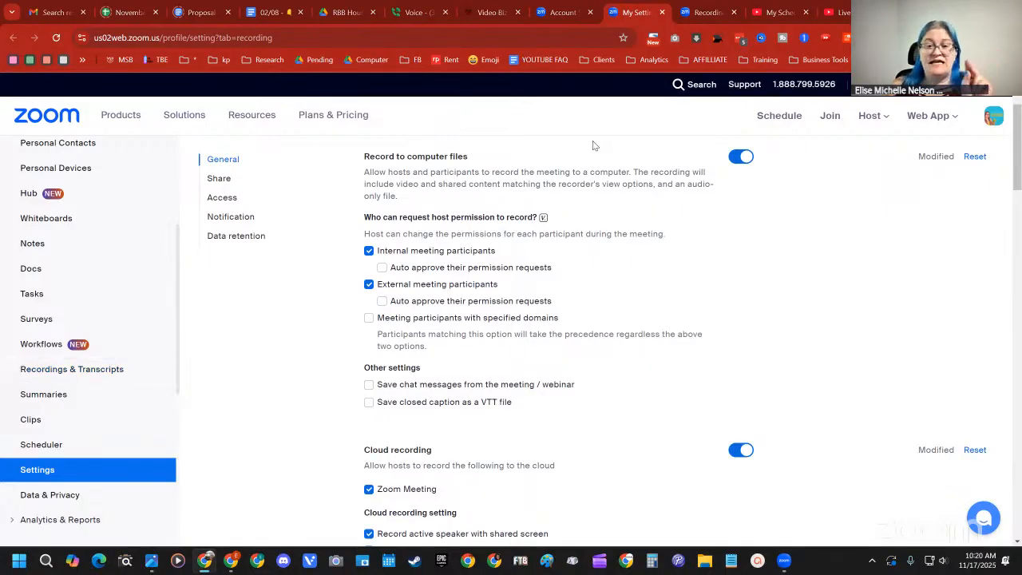
{"action": "scroll", "coordinate": [571, 229], "scroll_direction": "up", "scroll_amount": 2}
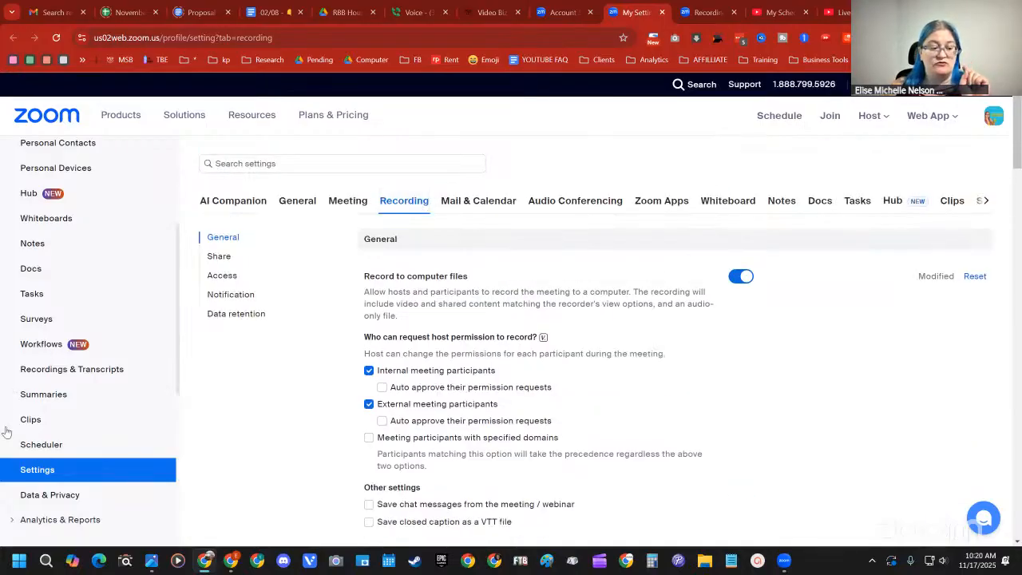
{"action": "left_click", "coordinate": [566, 13]}
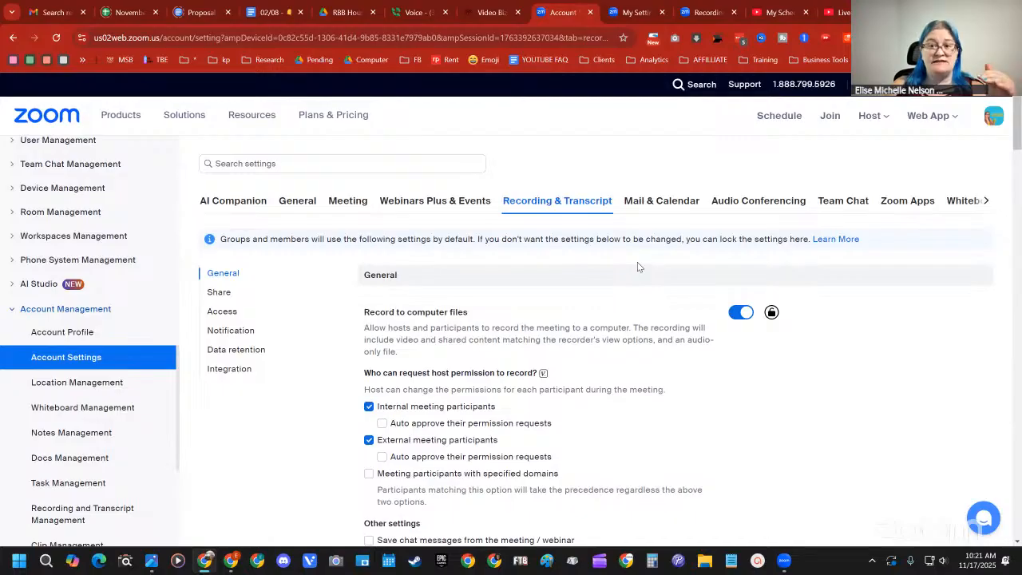
{"action": "key", "text": "ctrl+Tab"}
{"action": "left_click", "coordinate": [564, 12]}
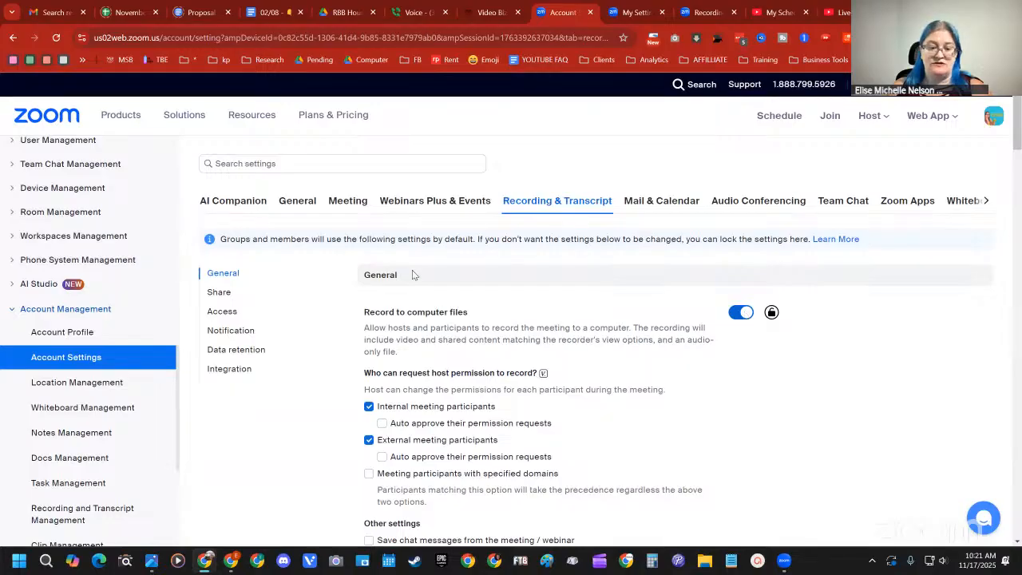
{"action": "key", "text": "ctrl+Tab"}
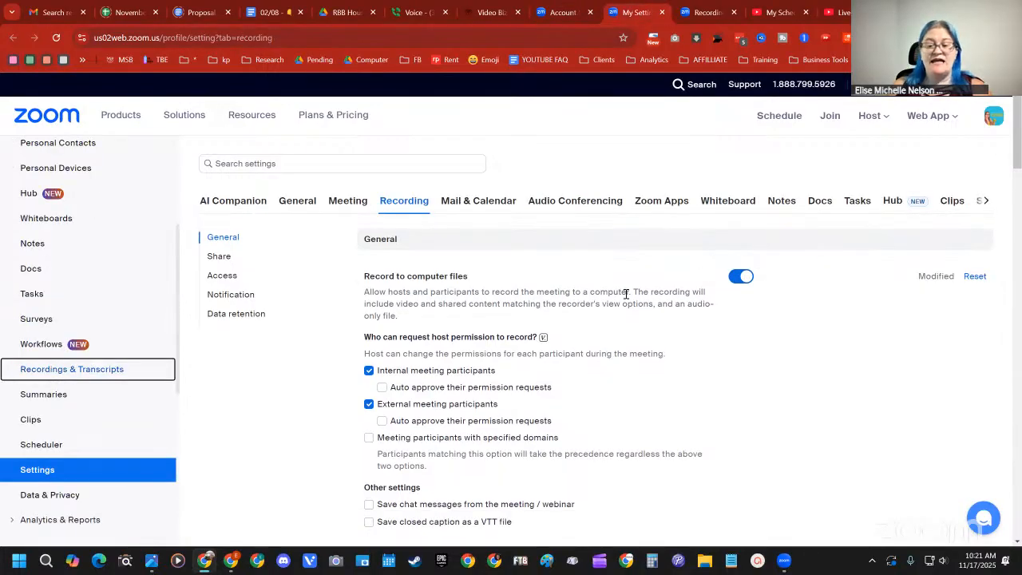
Read the "Record to computer files" setting, highlighting its title, its description and the phrase "matching the recorder's view options".
{"action": "left_click_drag", "start_coordinate": [406, 315], "coordinate": [364, 294]}
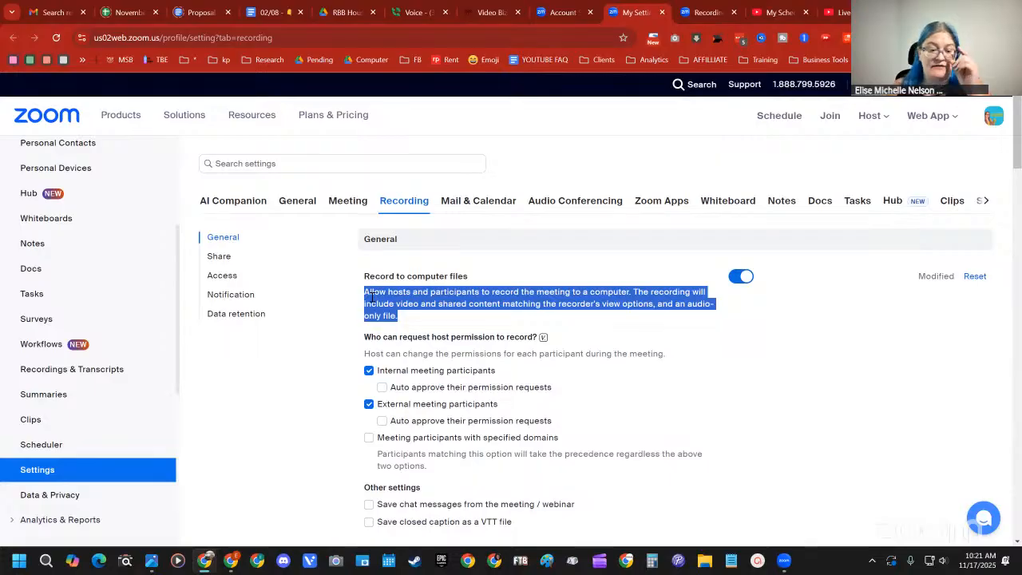
{"action": "left_click", "coordinate": [451, 314]}
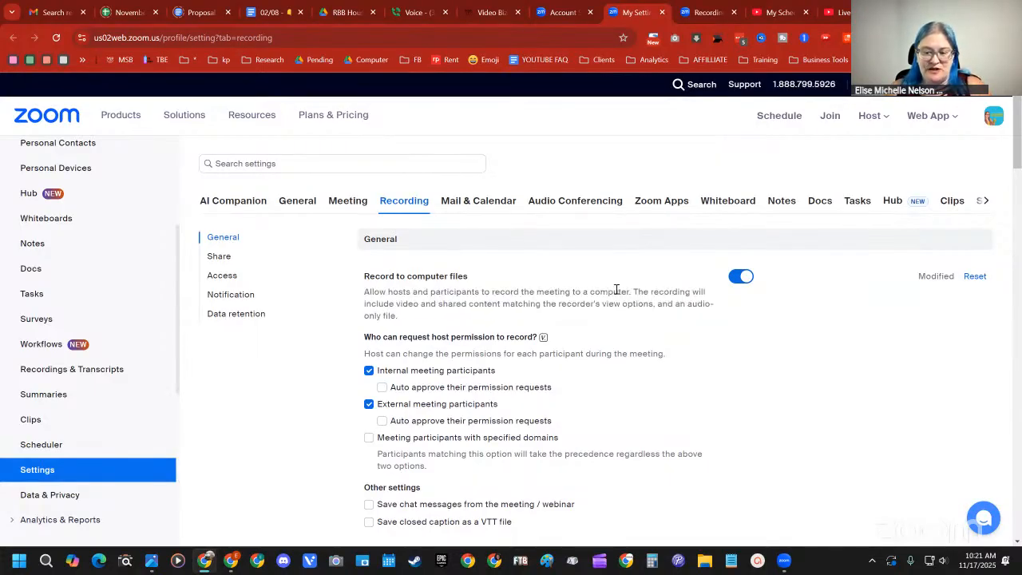
{"action": "left_click_drag", "start_coordinate": [633, 289], "coordinate": [636, 321]}
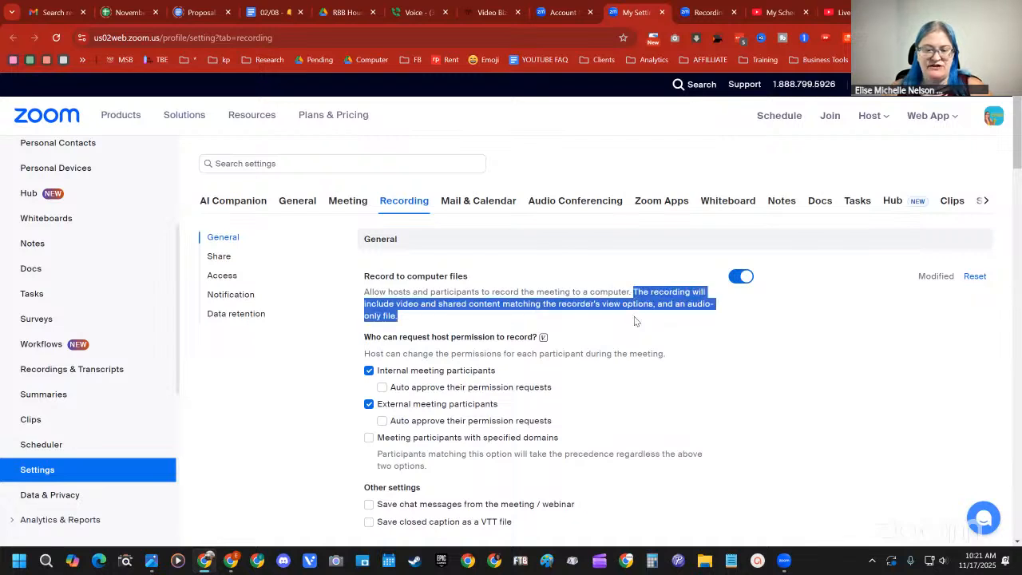
{"action": "left_click", "coordinate": [505, 304]}
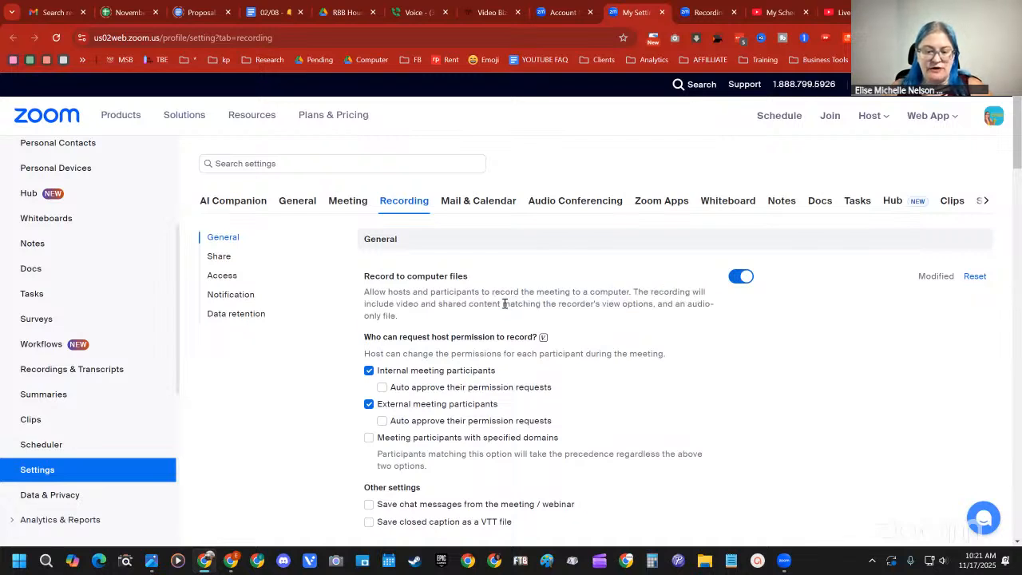
{"action": "left_click_drag", "start_coordinate": [504, 304], "coordinate": [651, 303]}
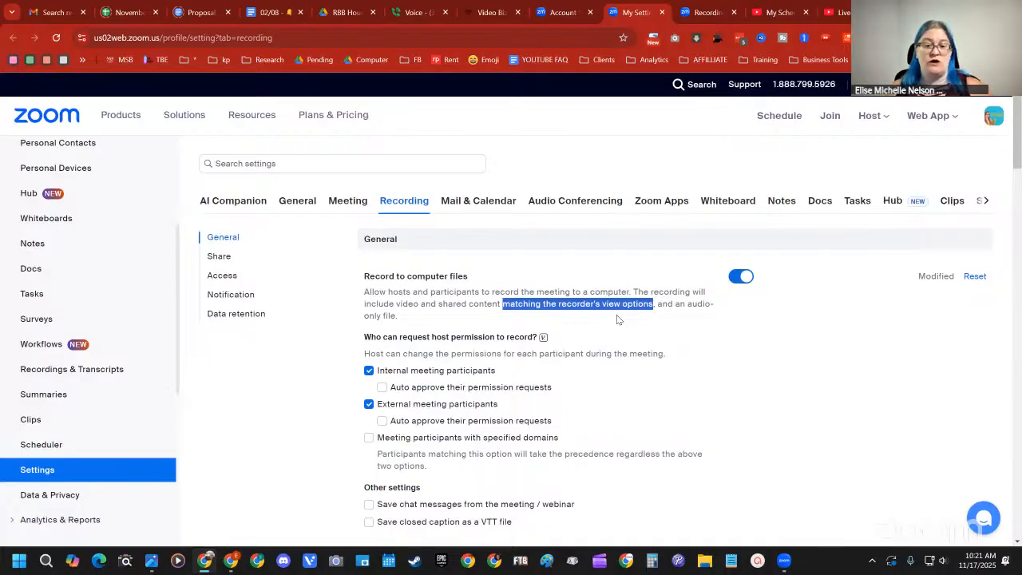
{"action": "left_click_drag", "start_coordinate": [469, 277], "coordinate": [363, 284]}
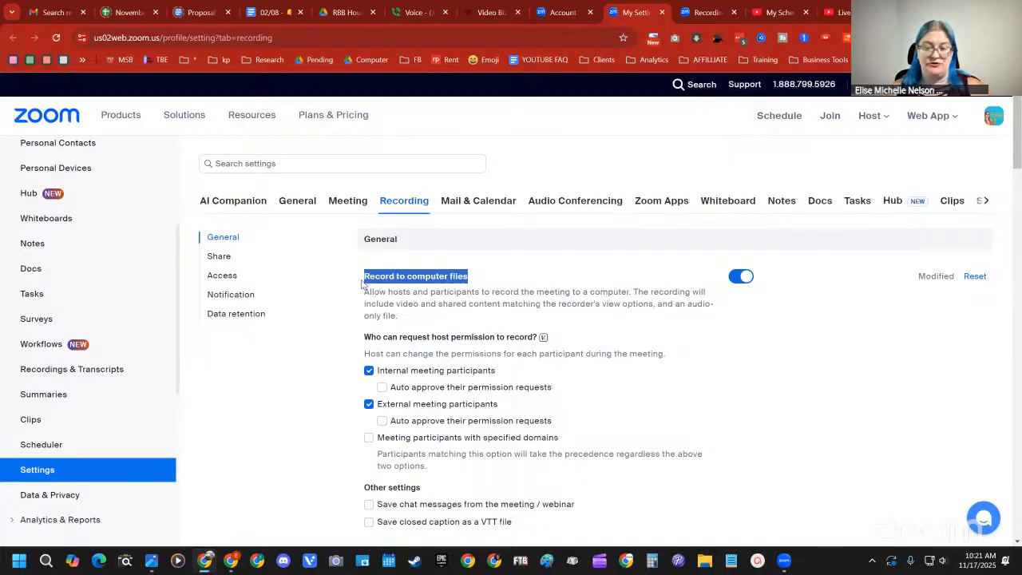
{"action": "left_click", "coordinate": [596, 287]}
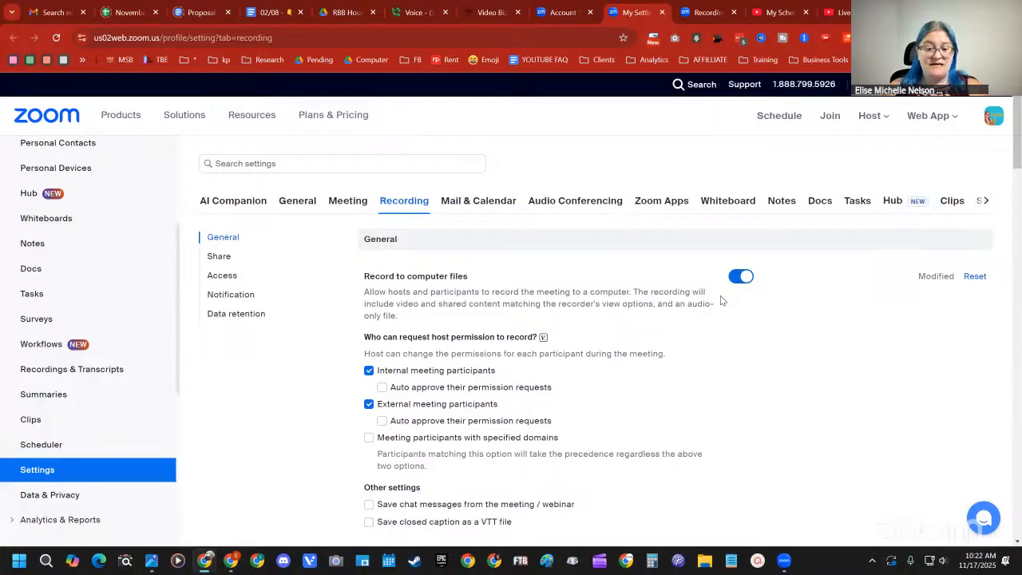
Review the cloud recording options and the advanced cloud recording settings in the personal settings.
{"action": "scroll", "coordinate": [671, 296], "scroll_direction": "down", "scroll_amount": 5}
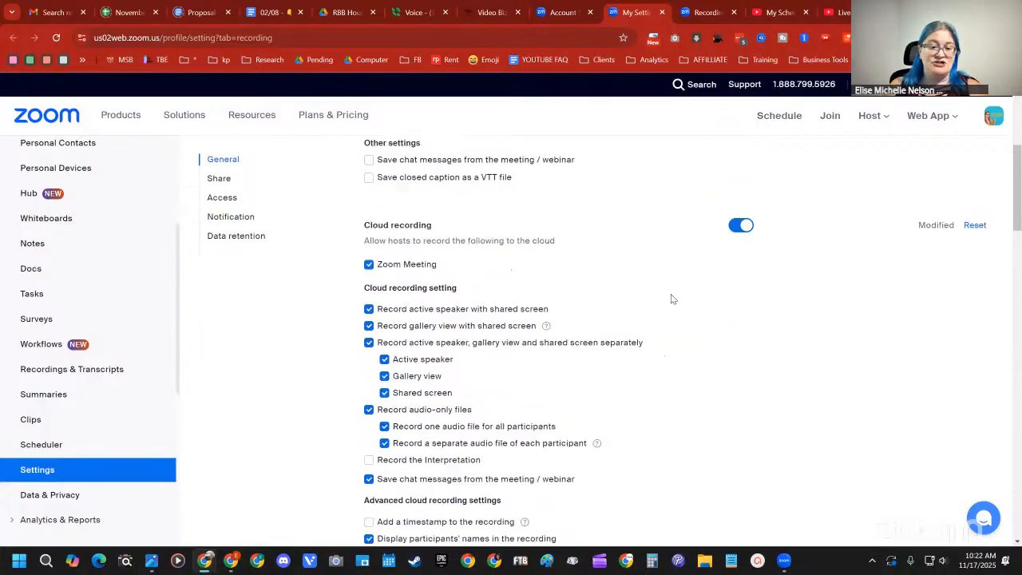
{"action": "scroll", "coordinate": [671, 298], "scroll_direction": "down", "scroll_amount": 1}
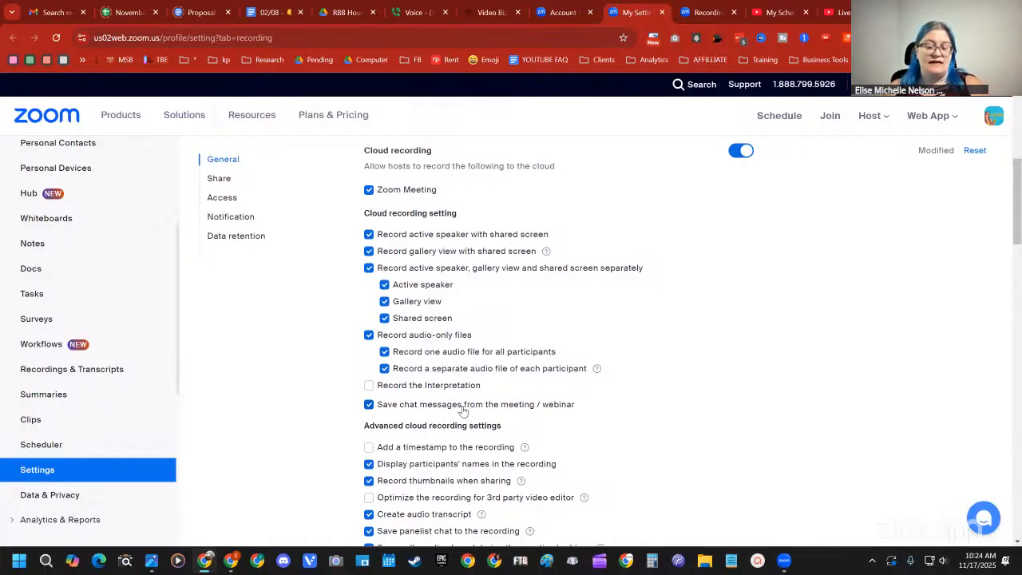
{"action": "scroll", "coordinate": [534, 384], "scroll_direction": "down", "scroll_amount": 3}
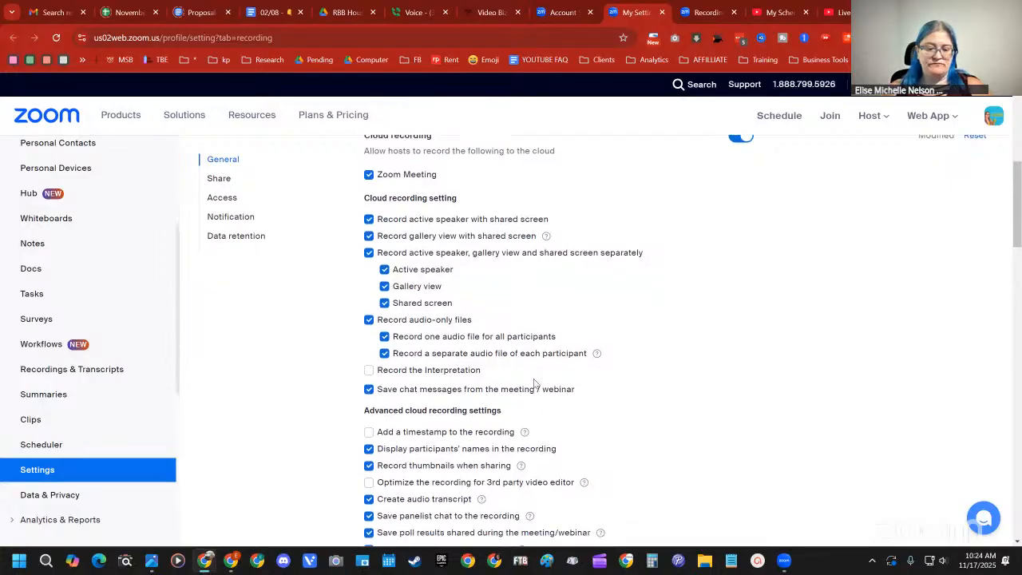
{"action": "scroll", "coordinate": [534, 383], "scroll_direction": "down", "scroll_amount": 1}
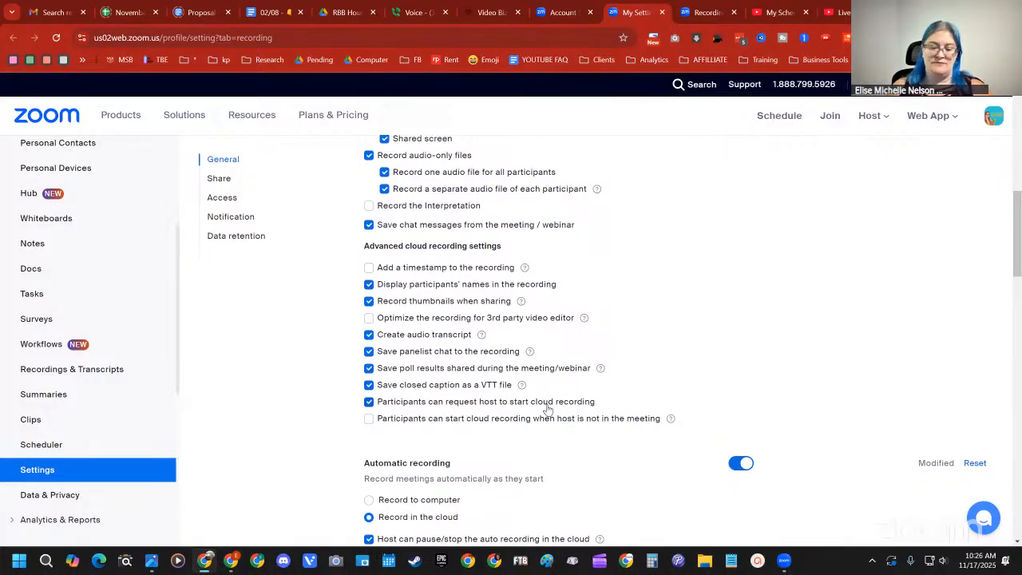
Check the account-level recording settings once more and return to the personal Recording settings.
{"action": "scroll", "coordinate": [551, 399], "scroll_direction": "up", "scroll_amount": 6}
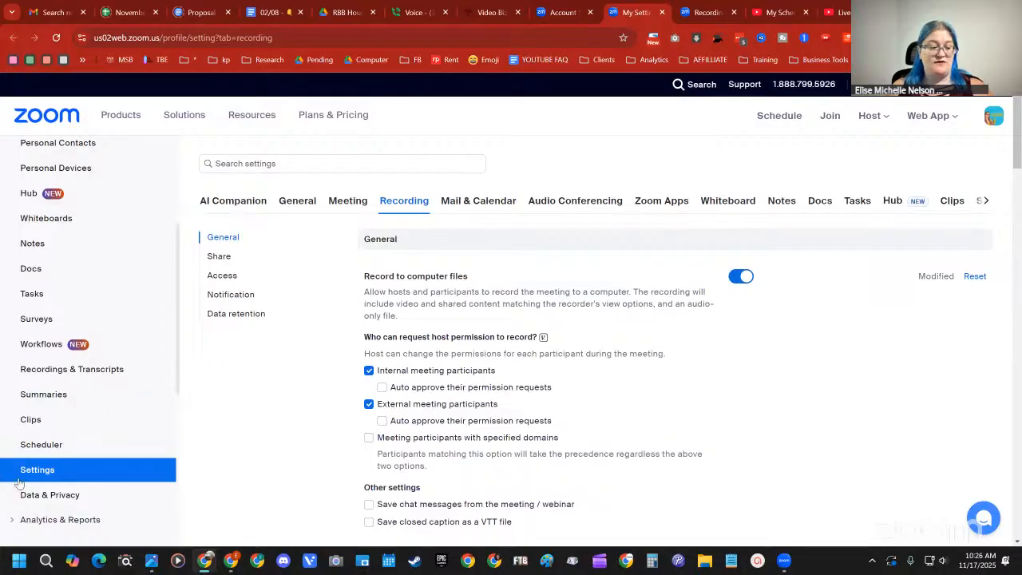
{"action": "left_click", "coordinate": [557, 18]}
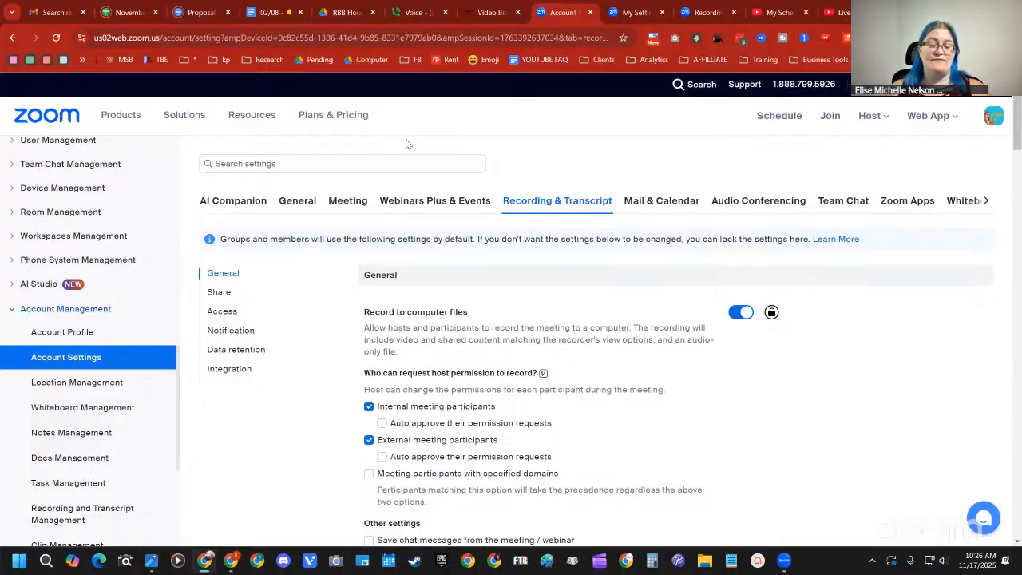
{"action": "key", "text": "ctrl+Tab"}
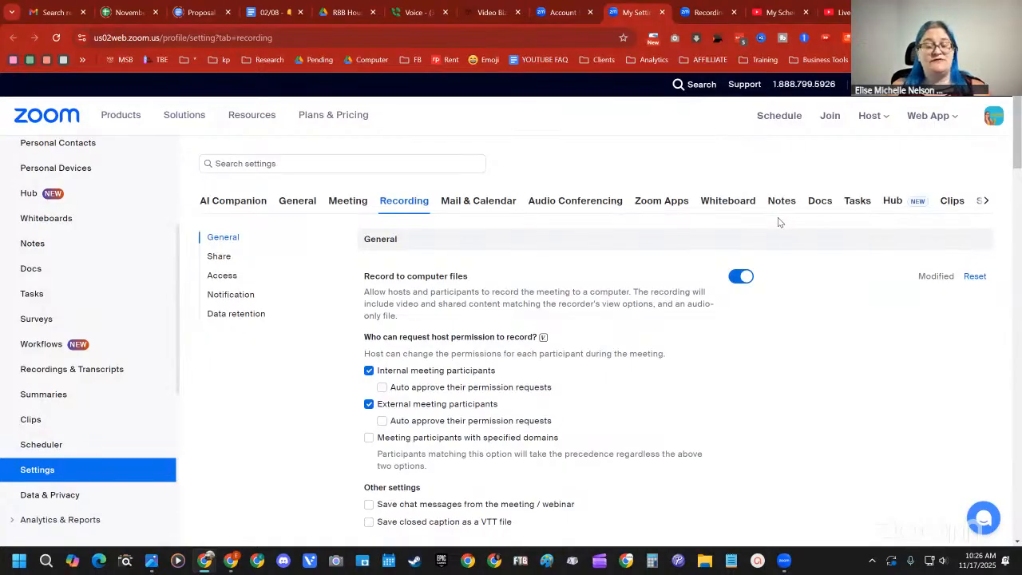
Highlight the active speaker, gallery view and shared screen cloud recording options and compare them with the saved recording's file list.
{"action": "left_click", "coordinate": [706, 15]}
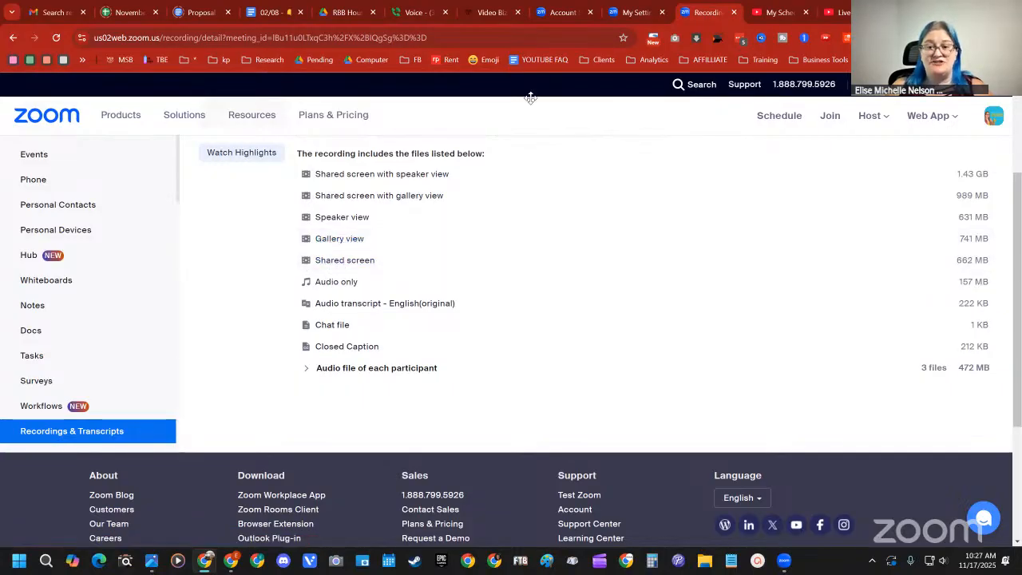
{"action": "key", "text": "ctrl+shift+Tab"}
{"action": "scroll", "coordinate": [541, 305], "scroll_direction": "down", "scroll_amount": 3}
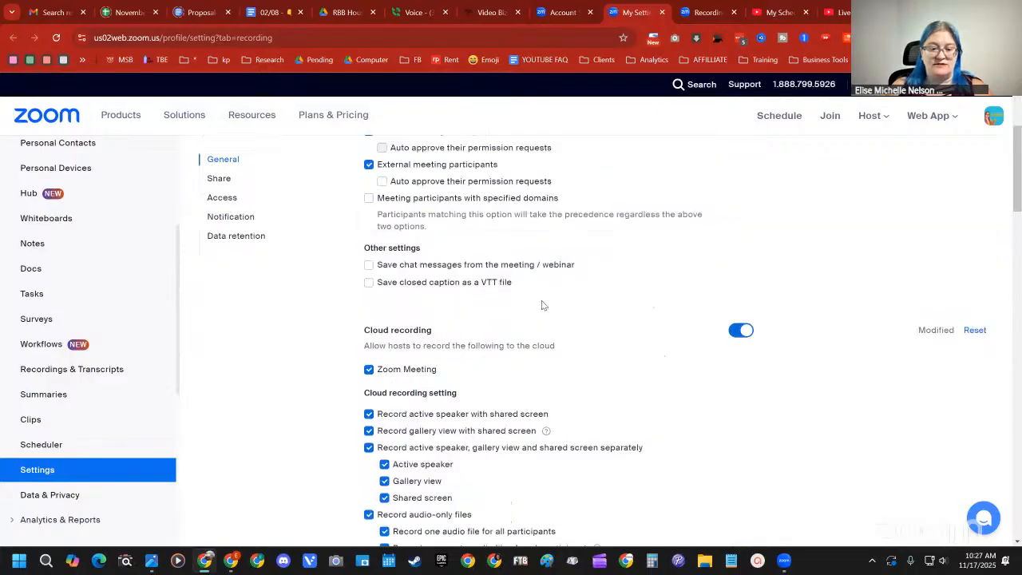
{"action": "scroll", "coordinate": [541, 306], "scroll_direction": "down", "scroll_amount": 2}
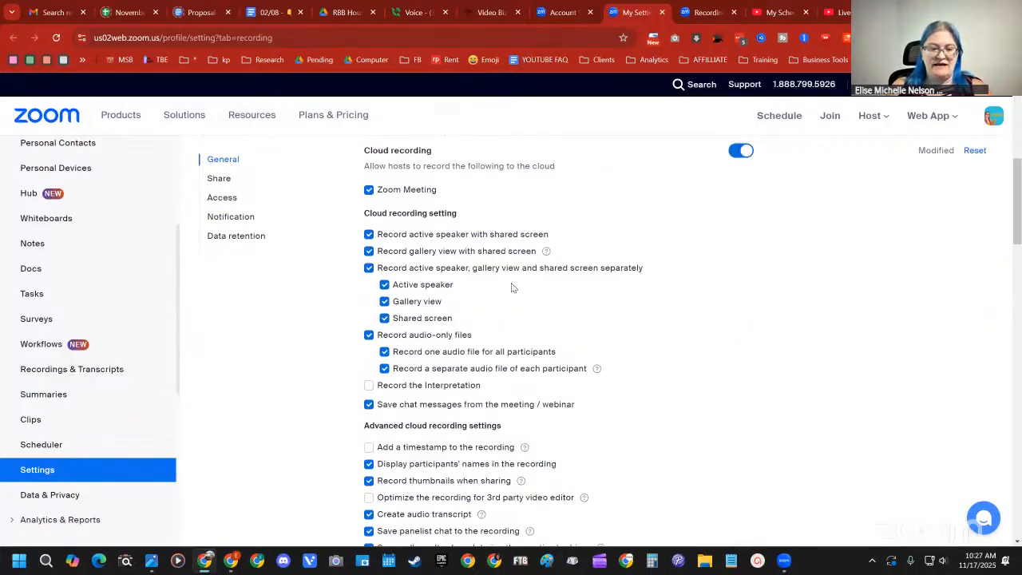
{"action": "mouse_move", "coordinate": [511, 283]}
{"action": "left_mouse_down"}
{"action": "mouse_move", "coordinate": [468, 320]}
{"action": "mouse_move", "coordinate": [399, 285]}
{"action": "mouse_move", "coordinate": [377, 234]}
{"action": "left_mouse_up"}
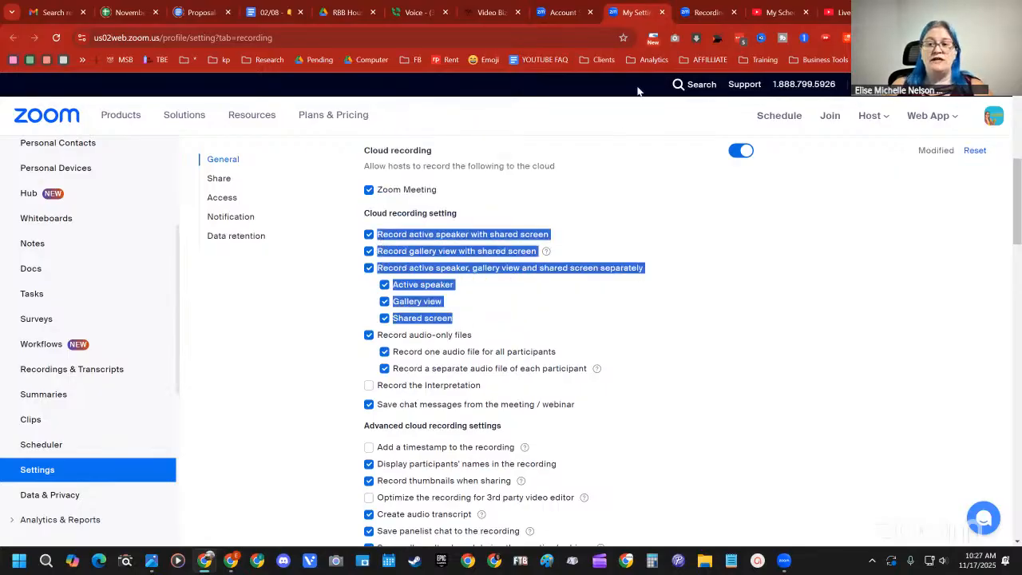
{"action": "left_click", "coordinate": [708, 13]}
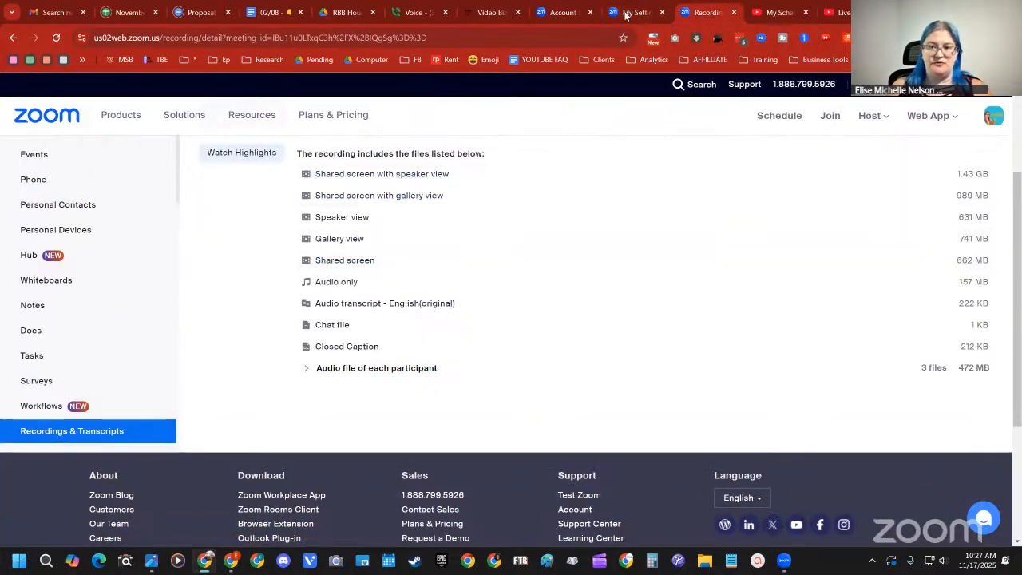
{"action": "key", "text": "ctrl+shift+Tab"}
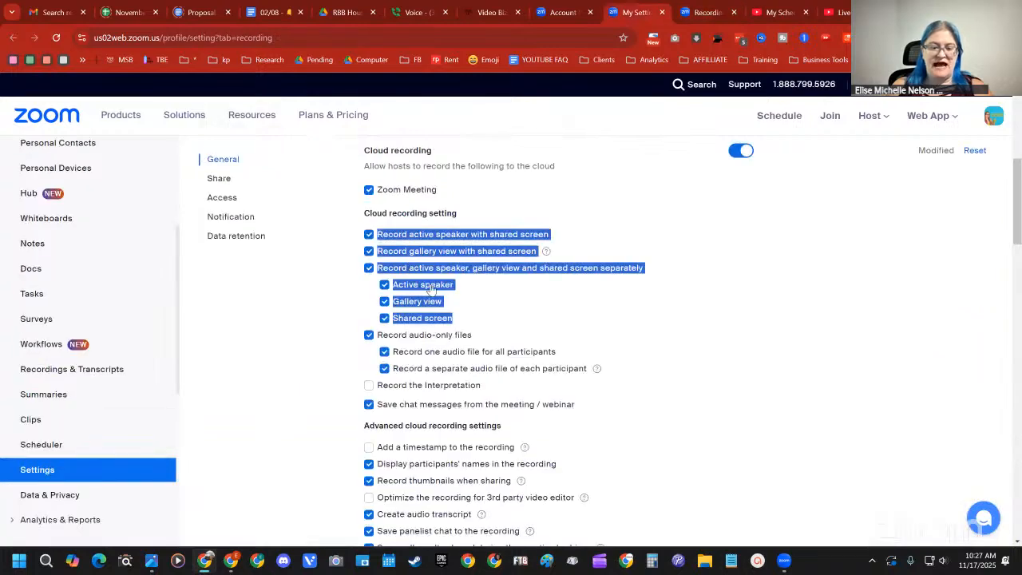
Examine the saved recording's details and file list, expanding and collapsing the audio files of each participant.
{"action": "key", "text": "ctrl+Tab"}
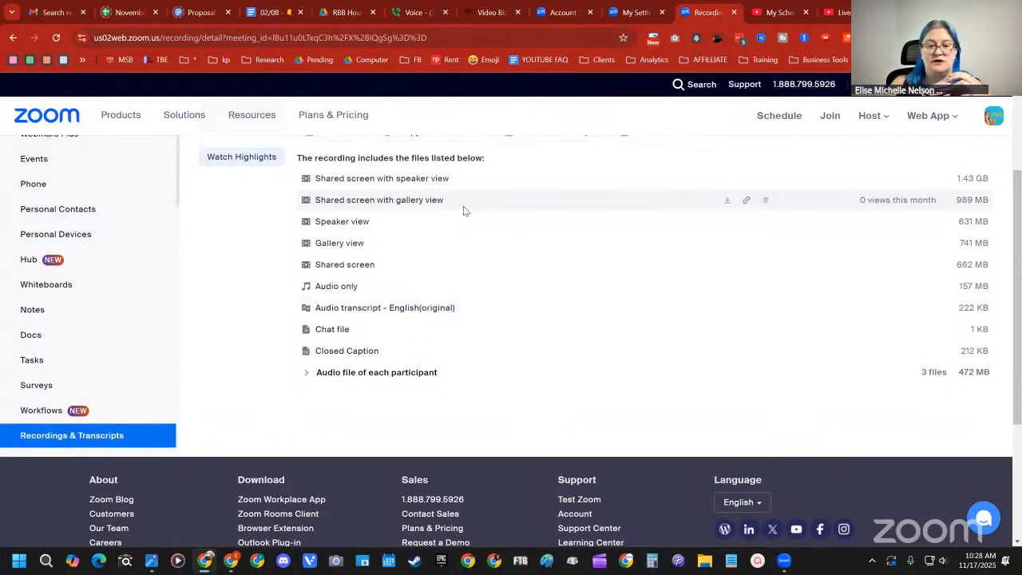
{"action": "scroll", "coordinate": [463, 208], "scroll_direction": "up", "scroll_amount": 1}
{"action": "scroll", "coordinate": [463, 206], "scroll_direction": "up", "scroll_amount": 2}
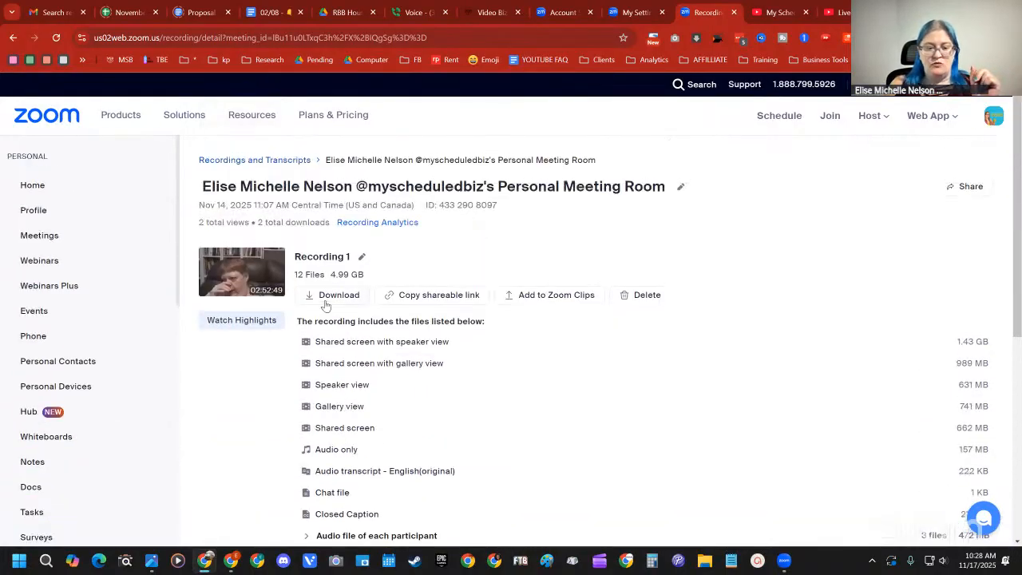
{"action": "scroll", "coordinate": [579, 386], "scroll_direction": "down", "scroll_amount": 3}
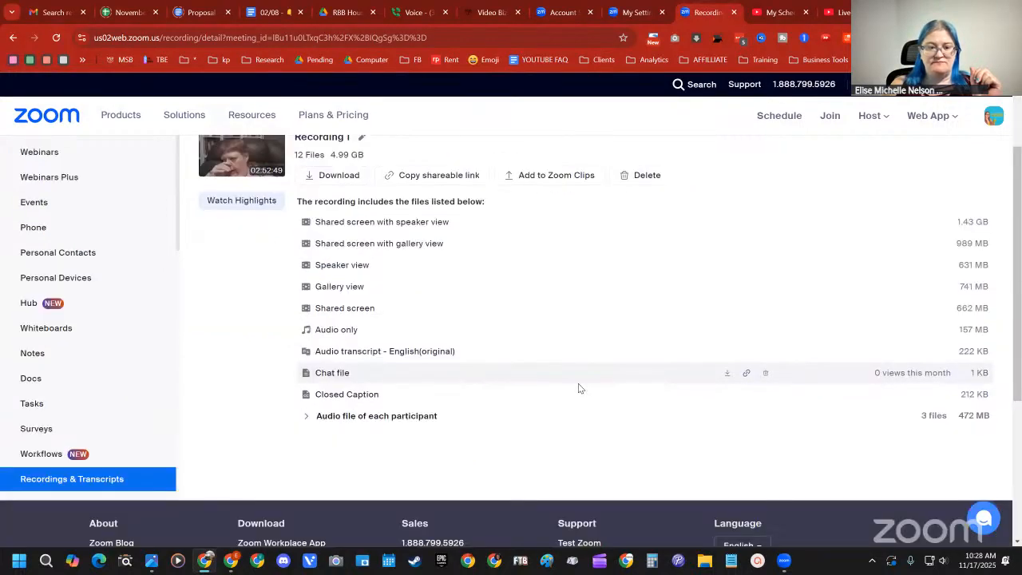
{"action": "scroll", "coordinate": [578, 383], "scroll_direction": "up", "scroll_amount": 1}
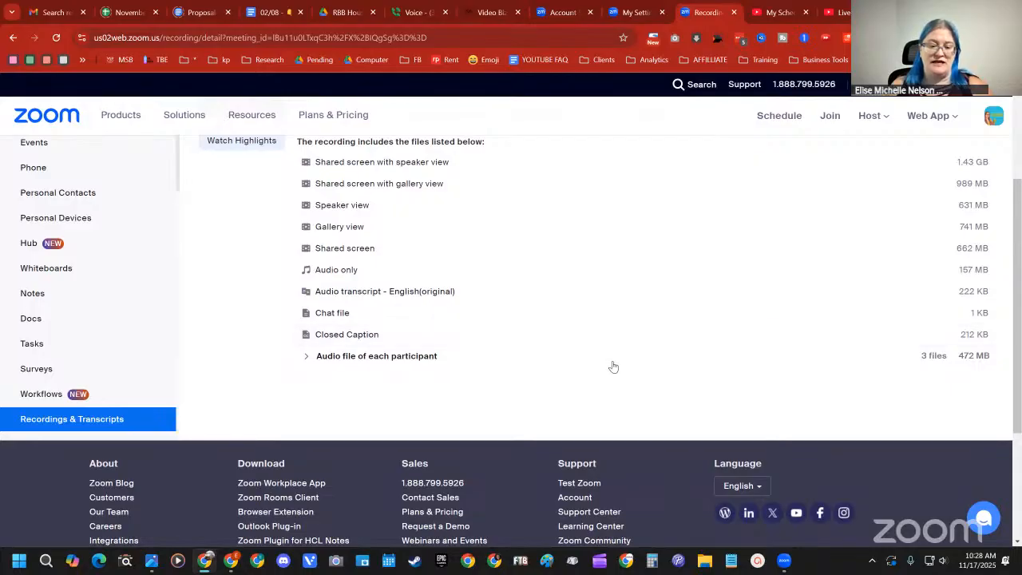
{"action": "left_click", "coordinate": [371, 360]}
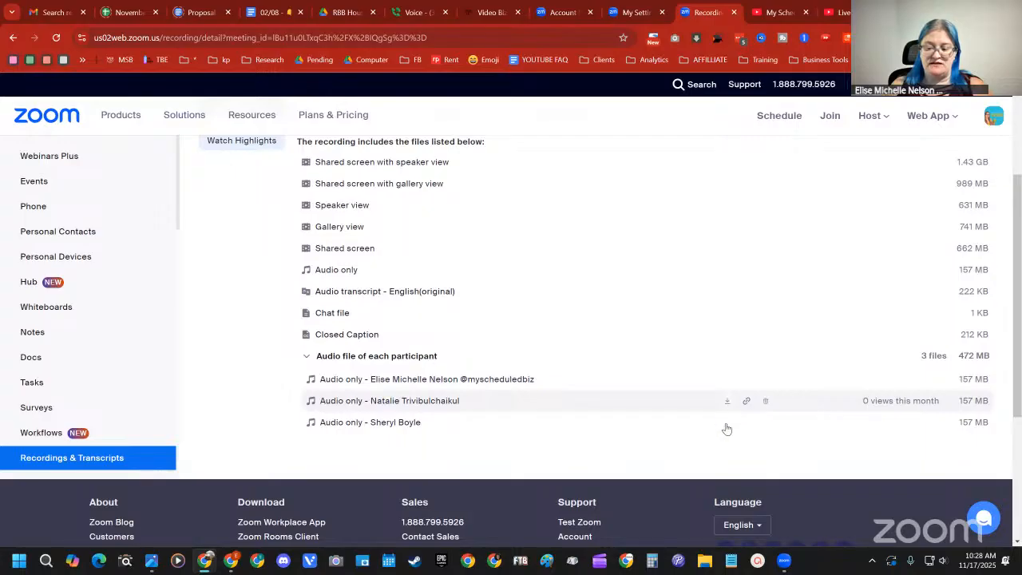
{"action": "left_click", "coordinate": [380, 356]}
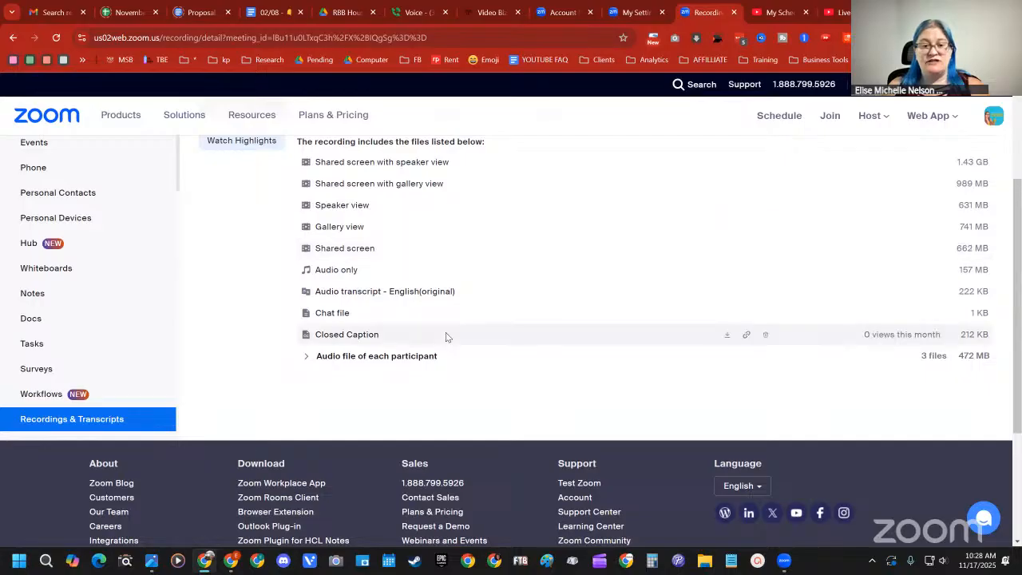
{"action": "scroll", "coordinate": [446, 335], "scroll_direction": "up", "scroll_amount": 2}
{"action": "scroll", "coordinate": [445, 335], "scroll_direction": "down", "scroll_amount": 2}
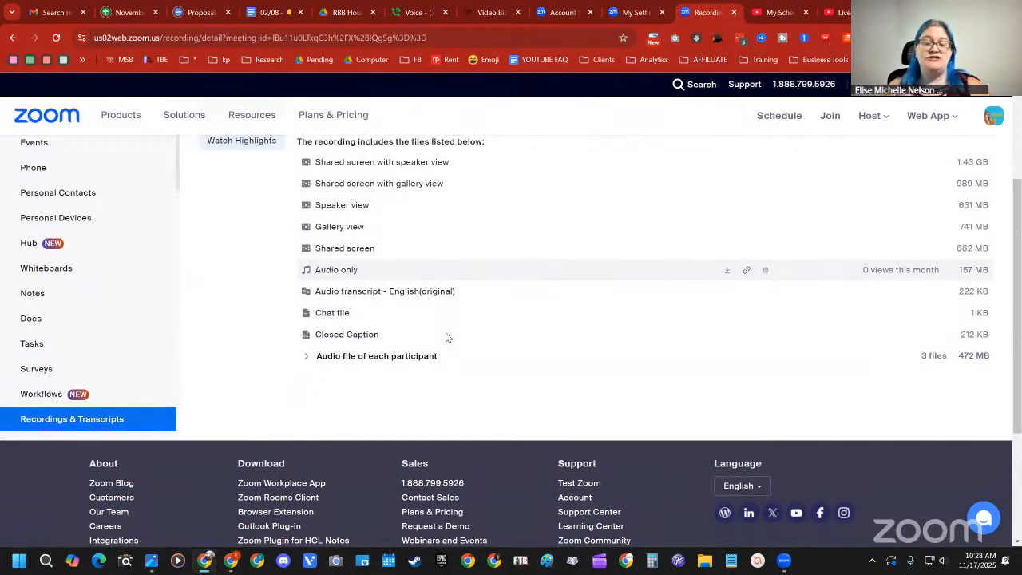